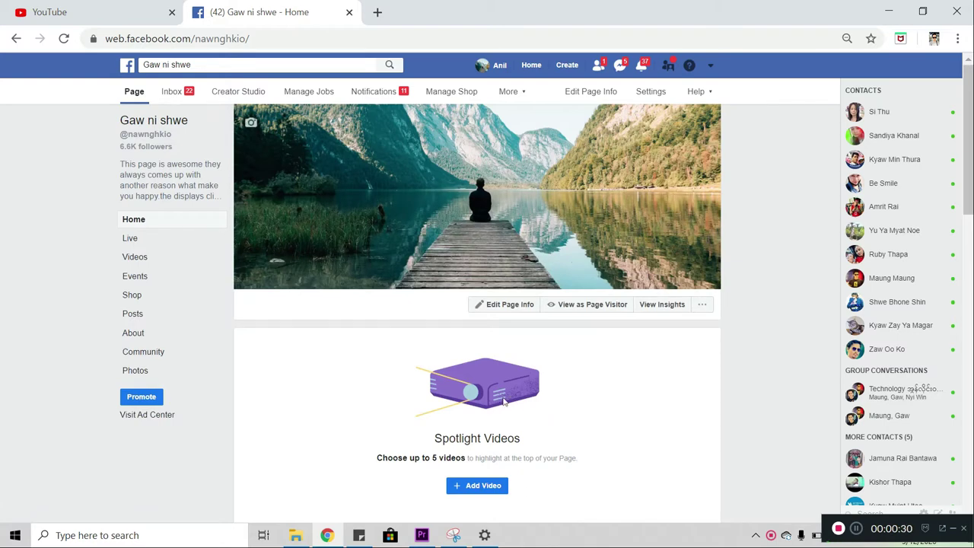
# - Go from the Gaw ni shwe Page's info settings to the Page Roles section
pyautogui.scroll(-3, 508, 396)
pyautogui.scroll(3, 515, 390)
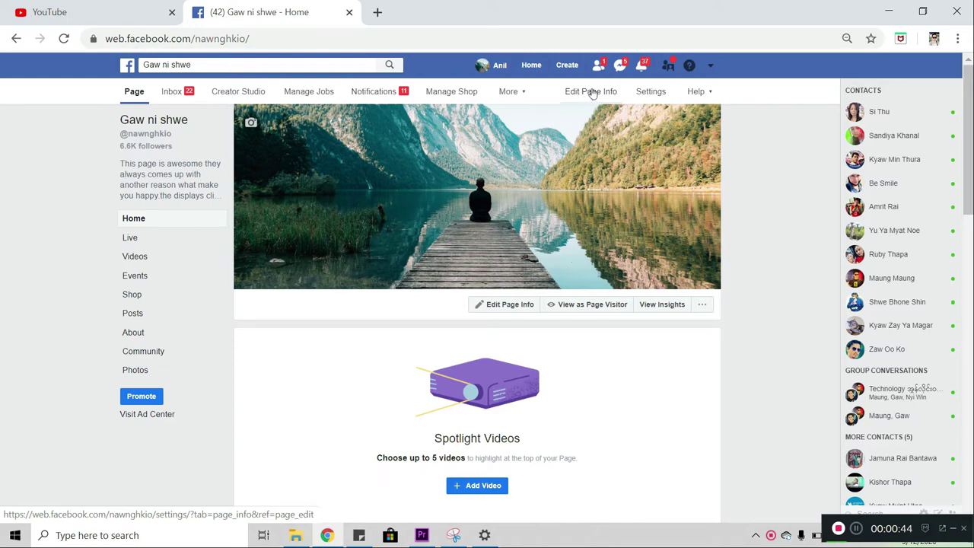
pyautogui.click(592, 92)
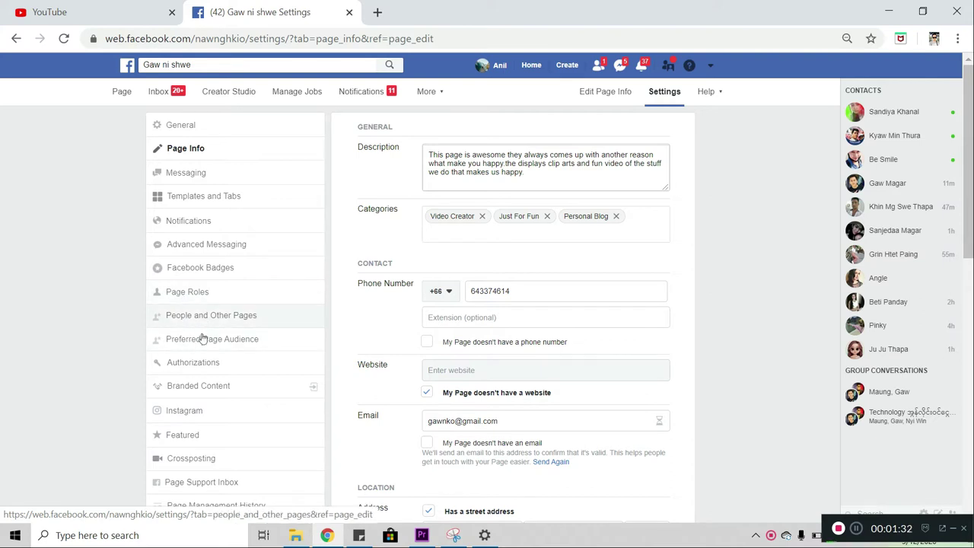
pyautogui.click(177, 292)
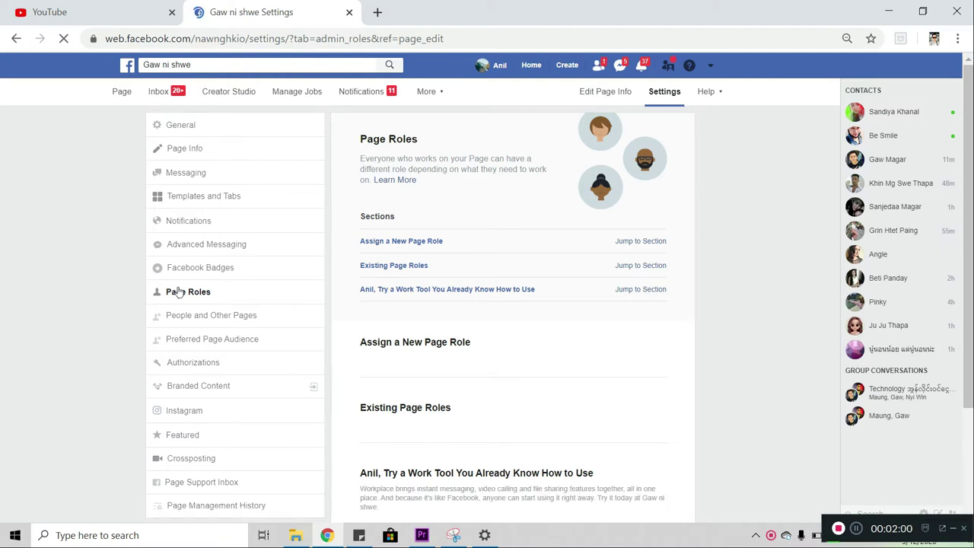
# - Reload Page Roles and place the cursor in the new role's name-or-email field
pyautogui.click(177, 291)
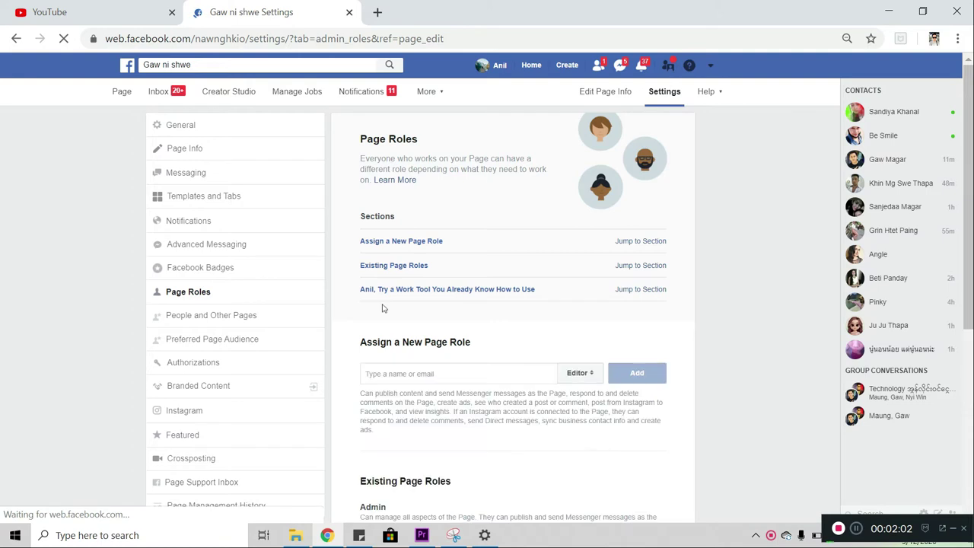
pyautogui.scroll(-2, 509, 247)
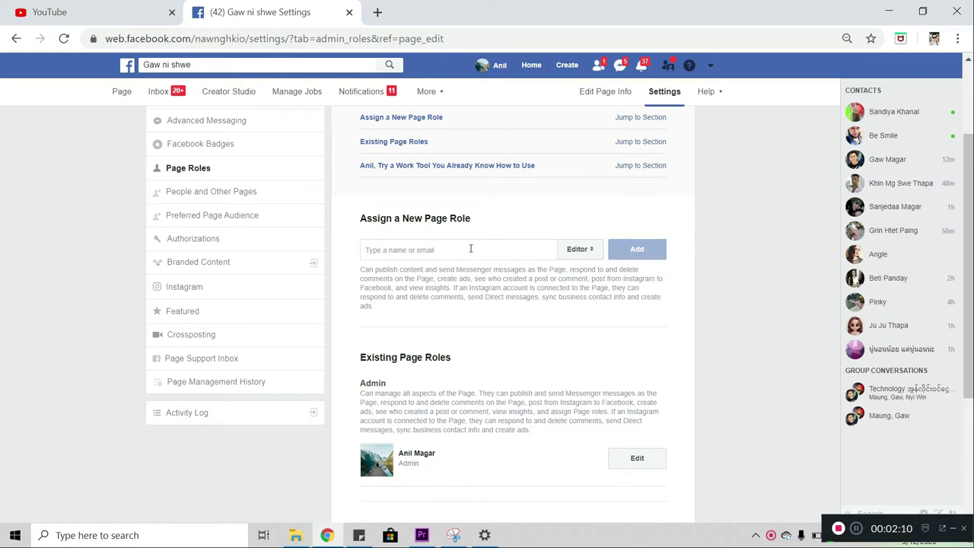
pyautogui.click(471, 249)
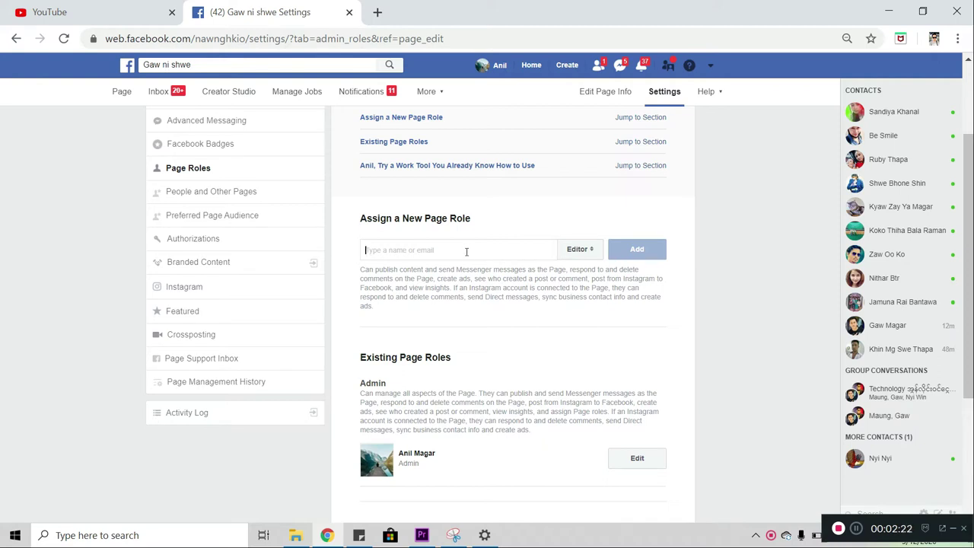
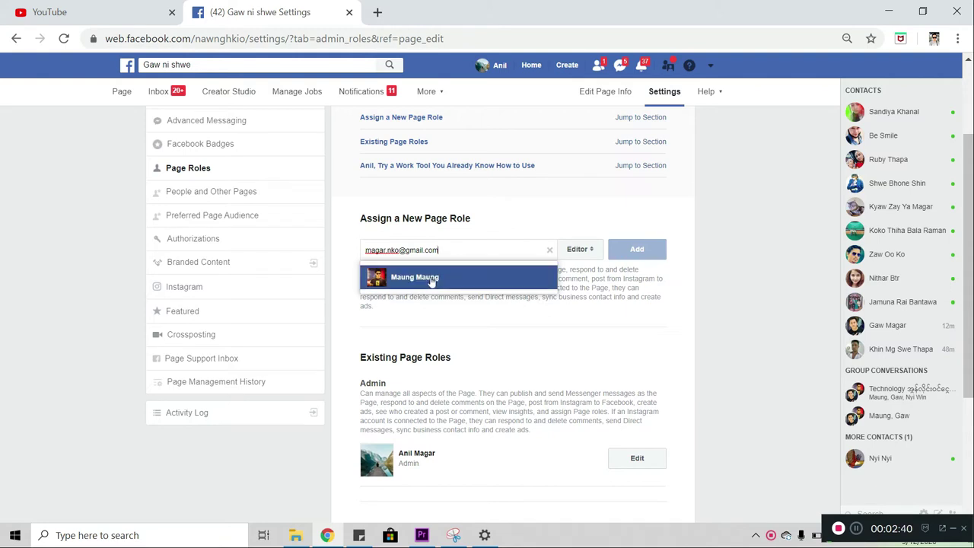
# - Enter the new person's e-mail, pick their suggestion, and give them the Admin role
pyautogui.click(431, 280)
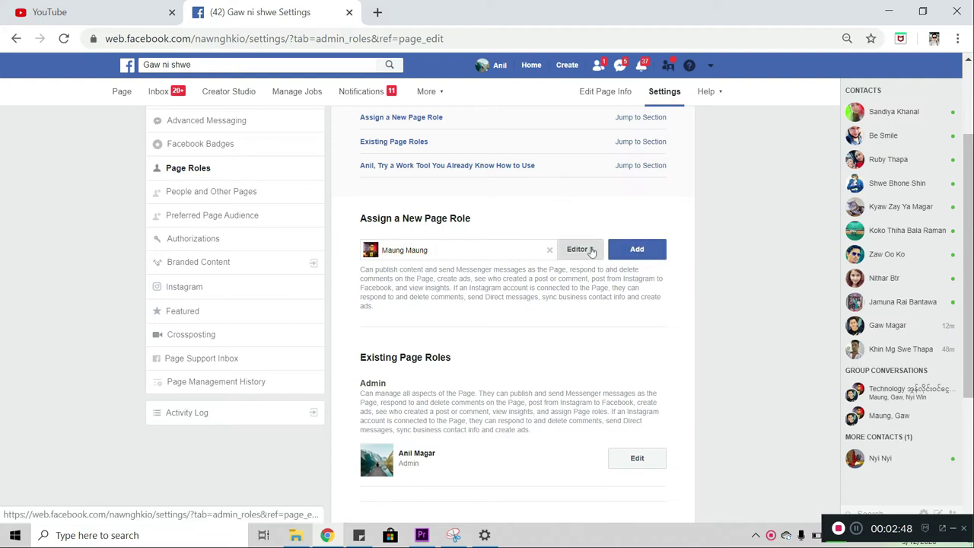
pyautogui.click(593, 250)
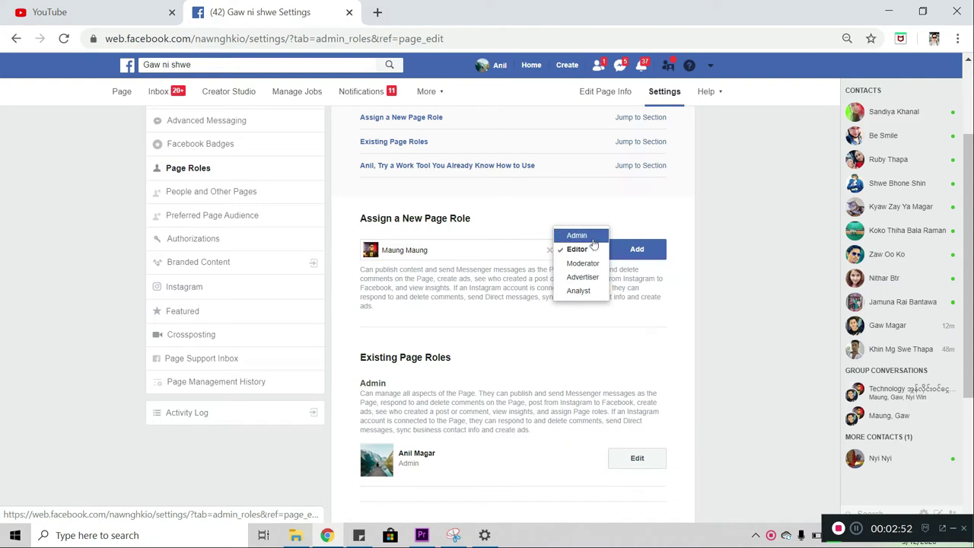
pyautogui.click(593, 238)
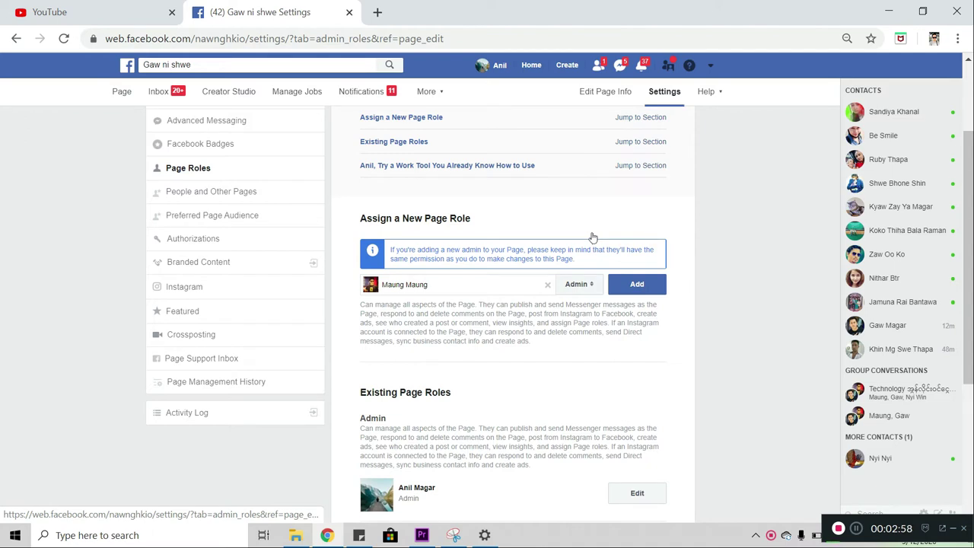
# - Add the chosen person as Page Admin, confirming with the account password
pyautogui.click(638, 287)
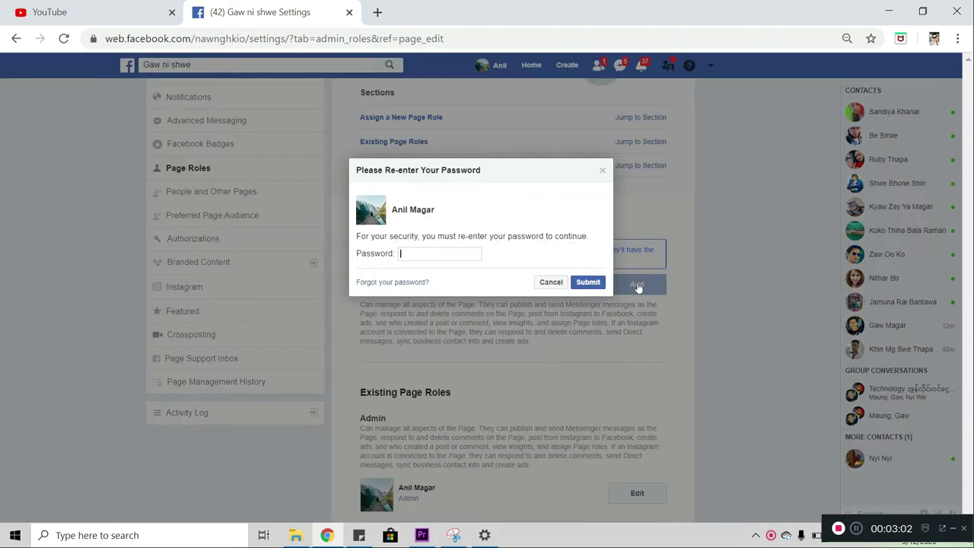
pyautogui.click(425, 254)
pyautogui.write('*****')
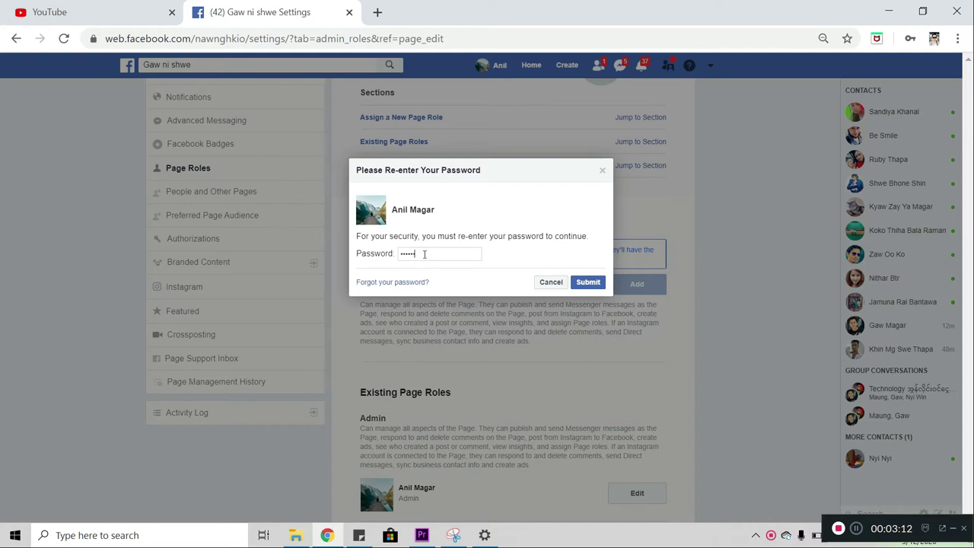
pyautogui.write('******')
pyautogui.click(588, 282)
pyautogui.click(588, 282)
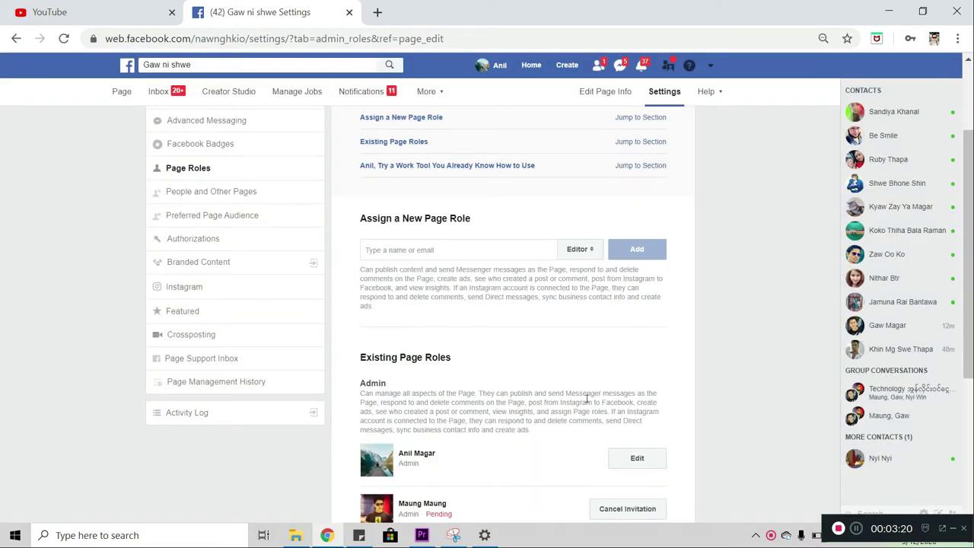
pyautogui.scroll(-1, 591, 416)
pyautogui.scroll(-1, 592, 416)
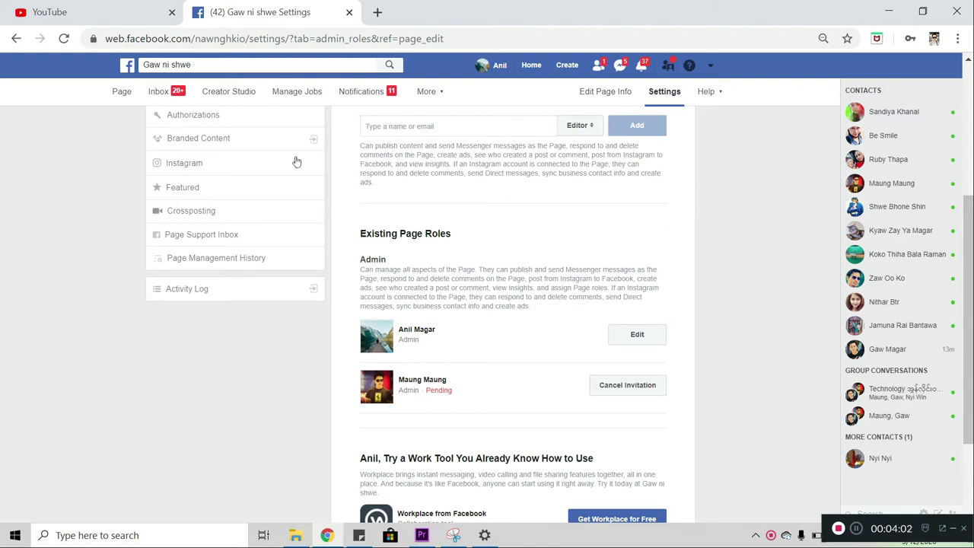
# - Reload the page and check that Existing Page Roles shows both Admins active
pyautogui.click(65, 38)
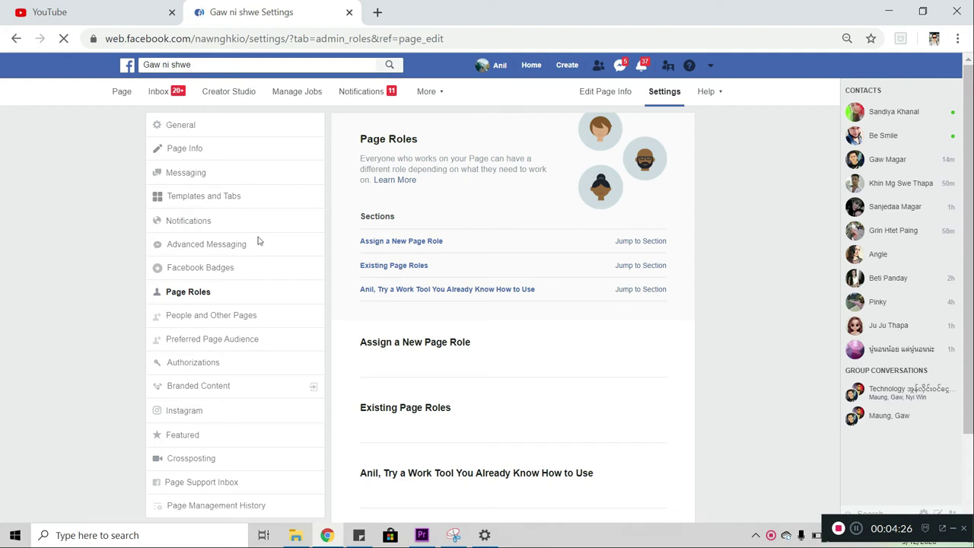
pyautogui.scroll(-2, 514, 334)
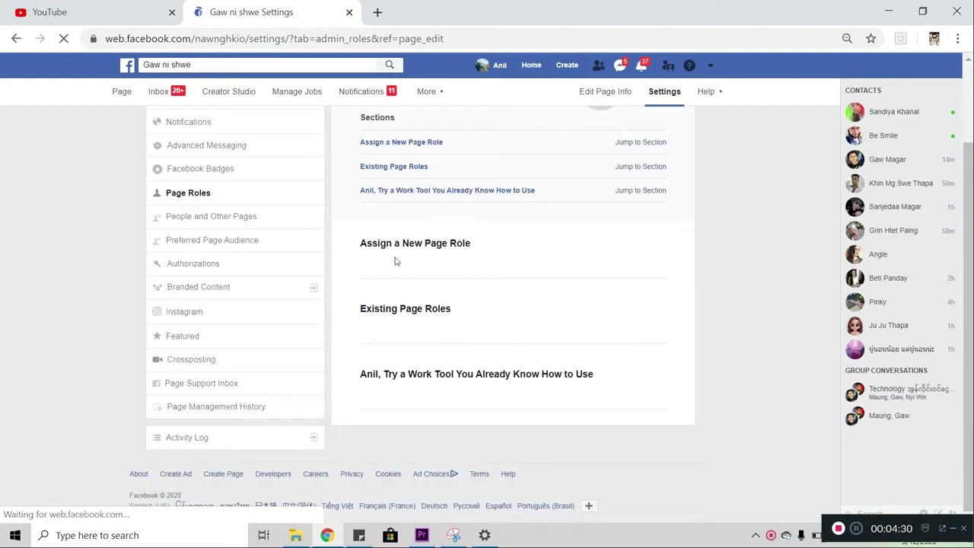
pyautogui.scroll(2, 396, 259)
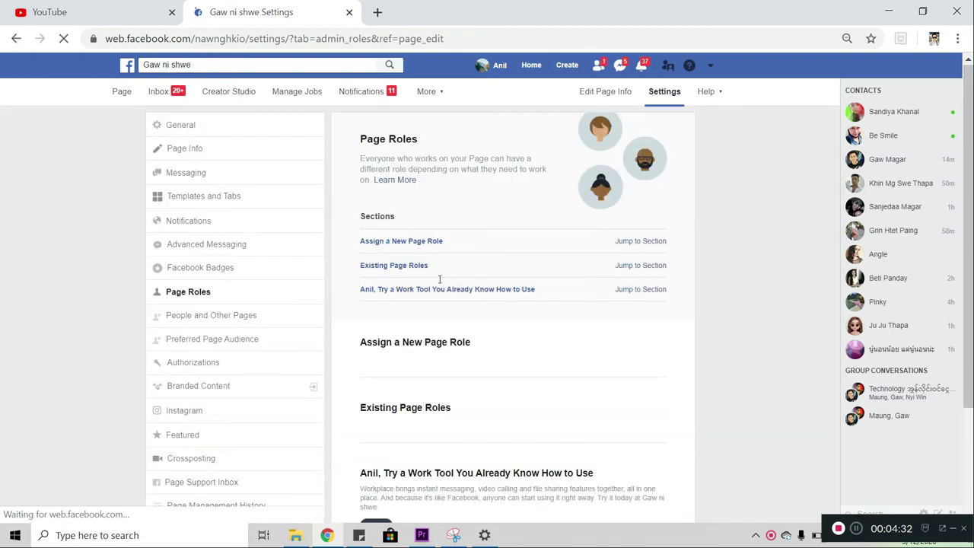
pyautogui.scroll(-2, 441, 285)
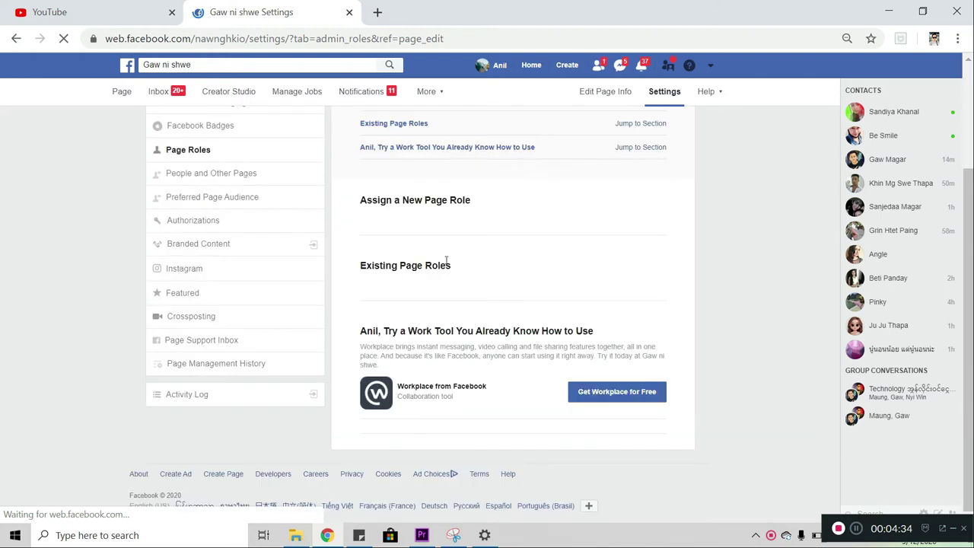
pyautogui.scroll(2, 442, 263)
pyautogui.scroll(-4, 442, 246)
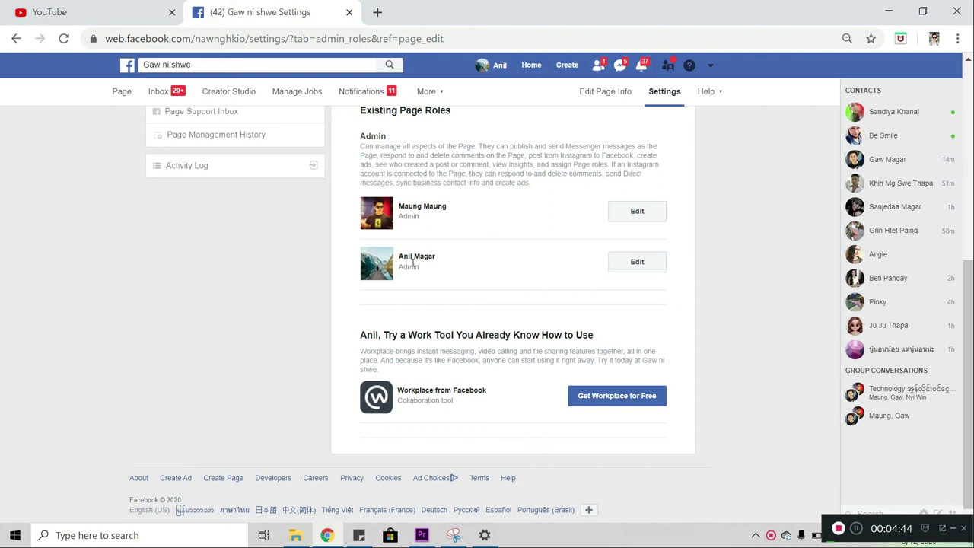
# - Remove the original admin, confirm, and enter the account password
pyautogui.click(636, 262)
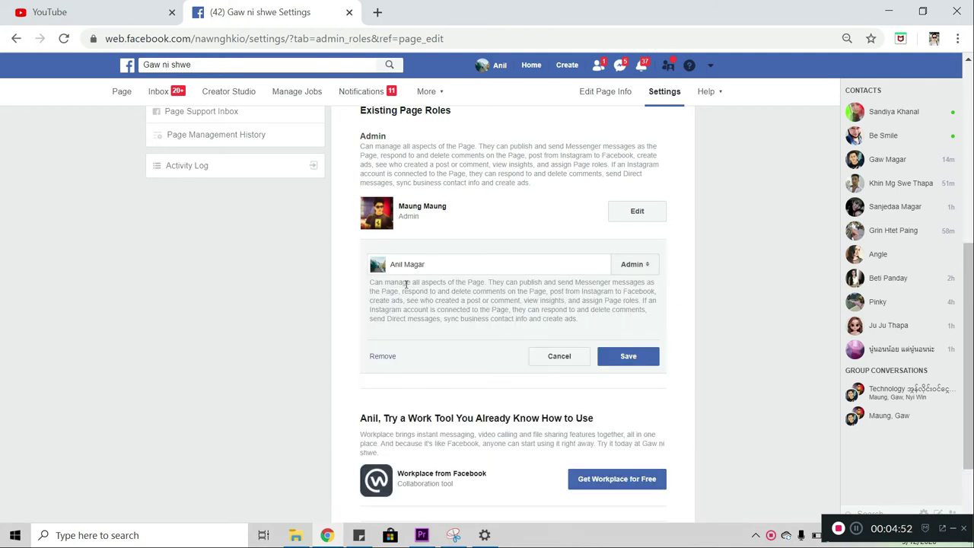
pyautogui.click(382, 357)
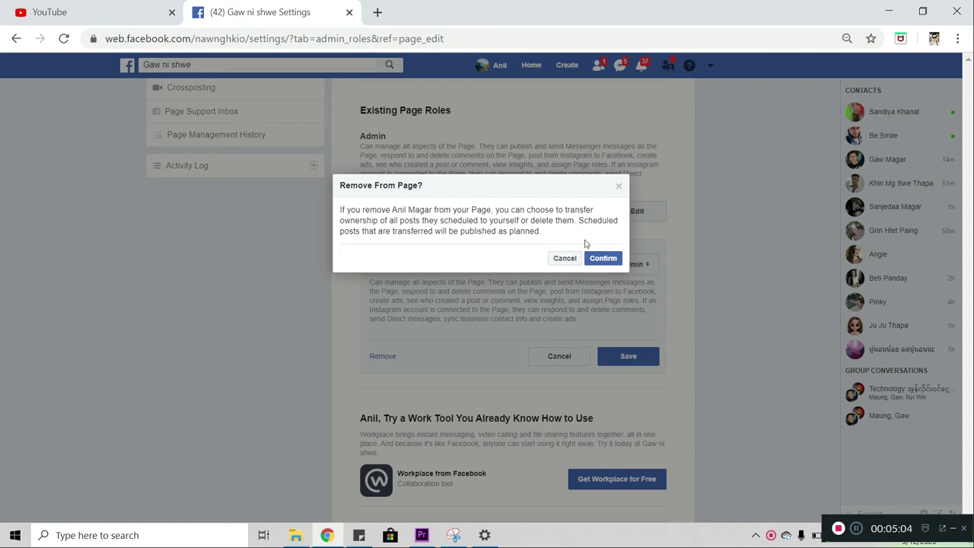
pyautogui.click(598, 259)
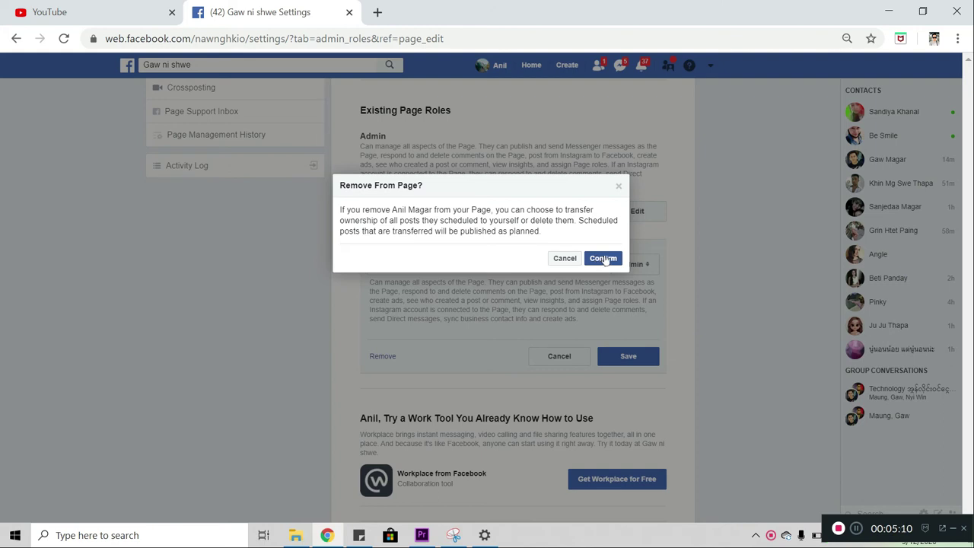
pyautogui.click(604, 260)
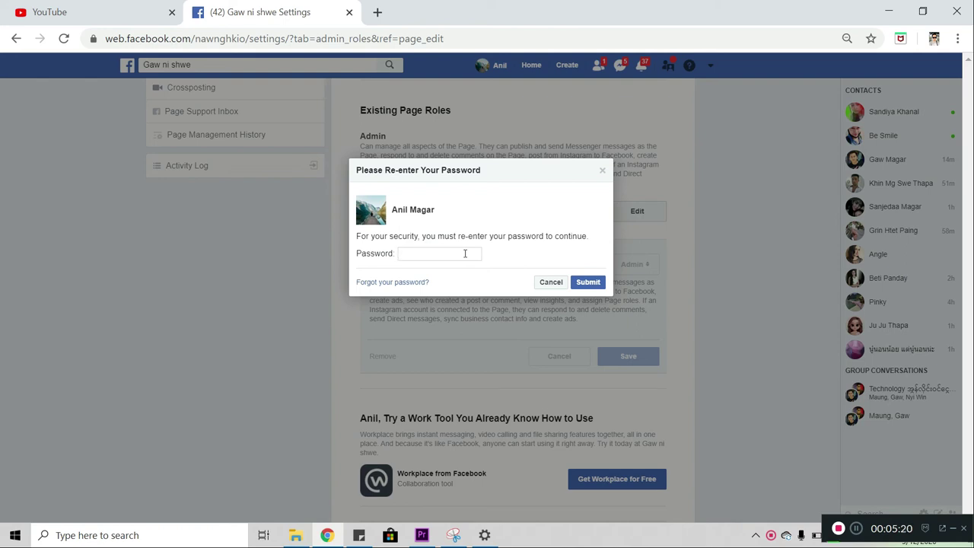
pyautogui.write('•••••')
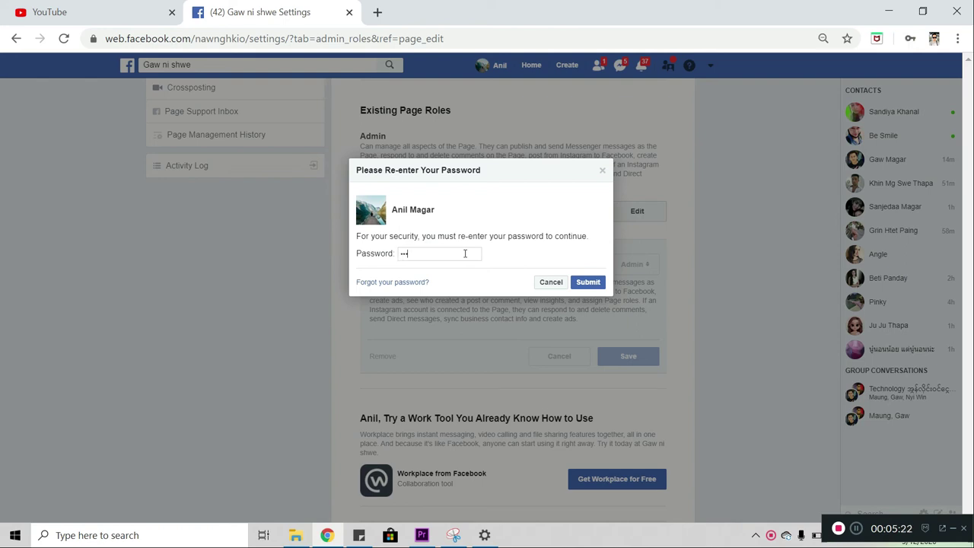
pyautogui.write('•••••')
# - Submit the password to finish removing the original admin, then browse the Page home
pyautogui.click(587, 281)
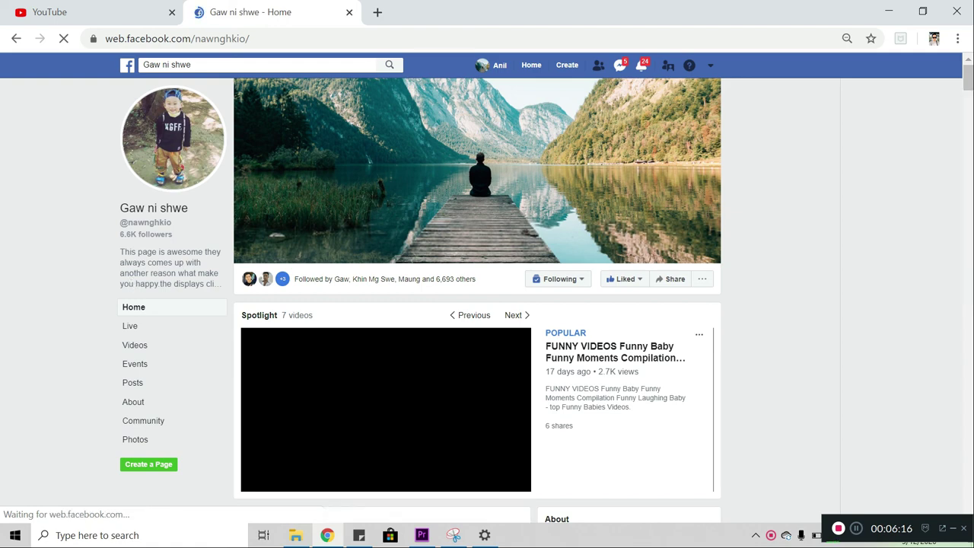
pyautogui.scroll(-3, 584, 346)
pyautogui.scroll(-2, 584, 346)
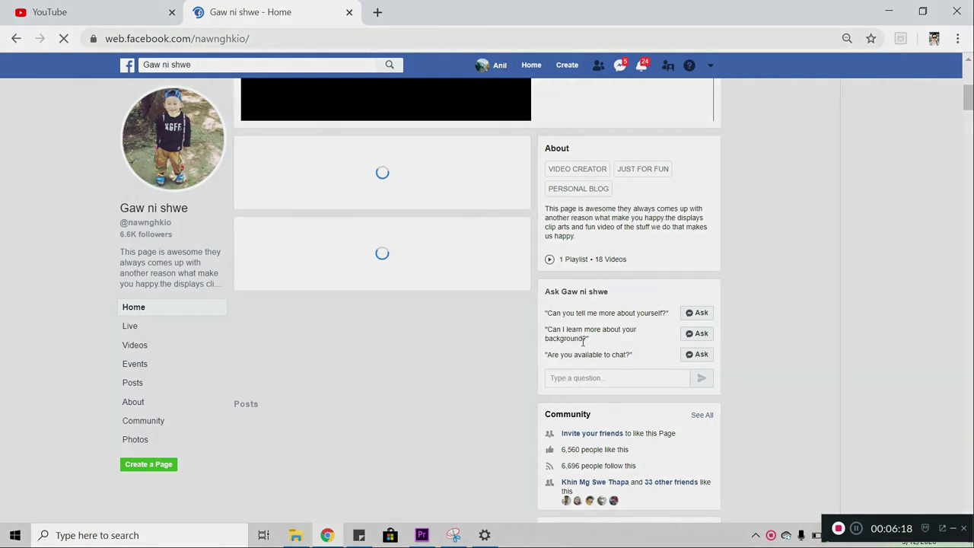
pyautogui.scroll(3, 549, 349)
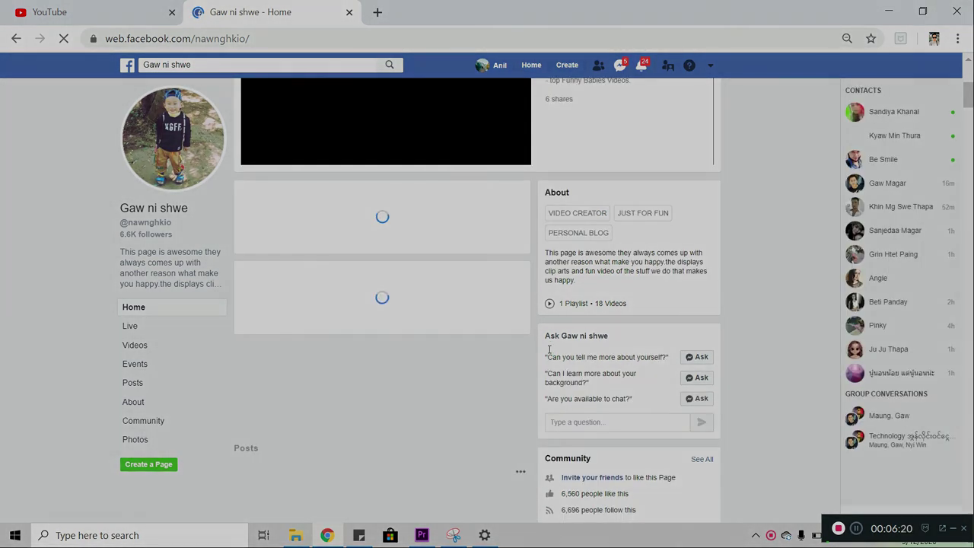